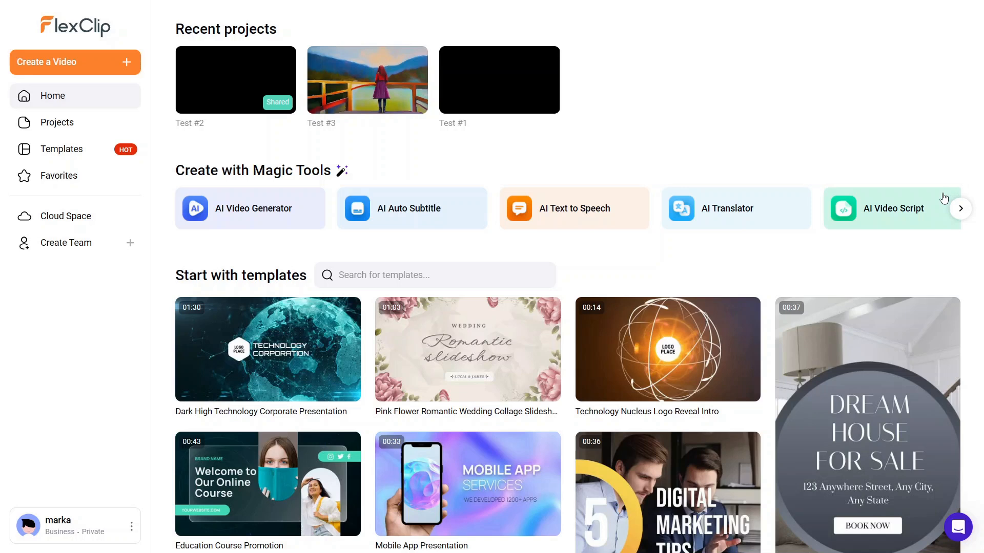
- Create a new 16:9 video project and import Cards.mp4, Writing.mp4 and Water.mp4 from the computer
mouse_move(420, 89)
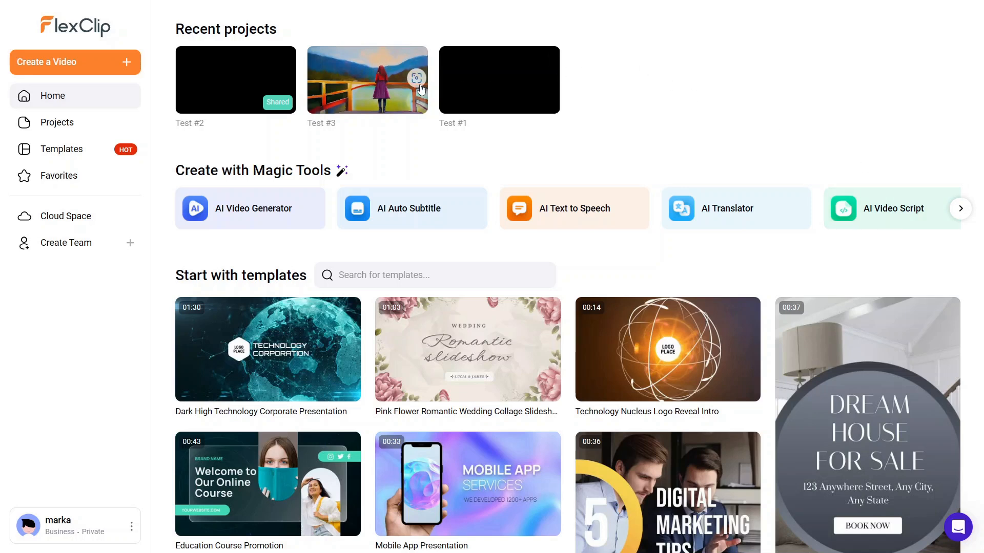
click(69, 70)
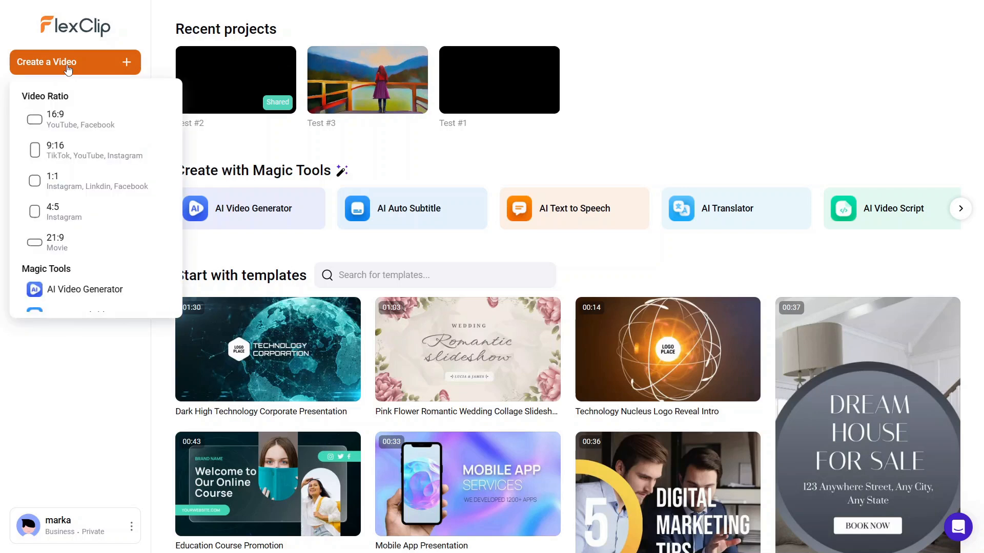
click(70, 120)
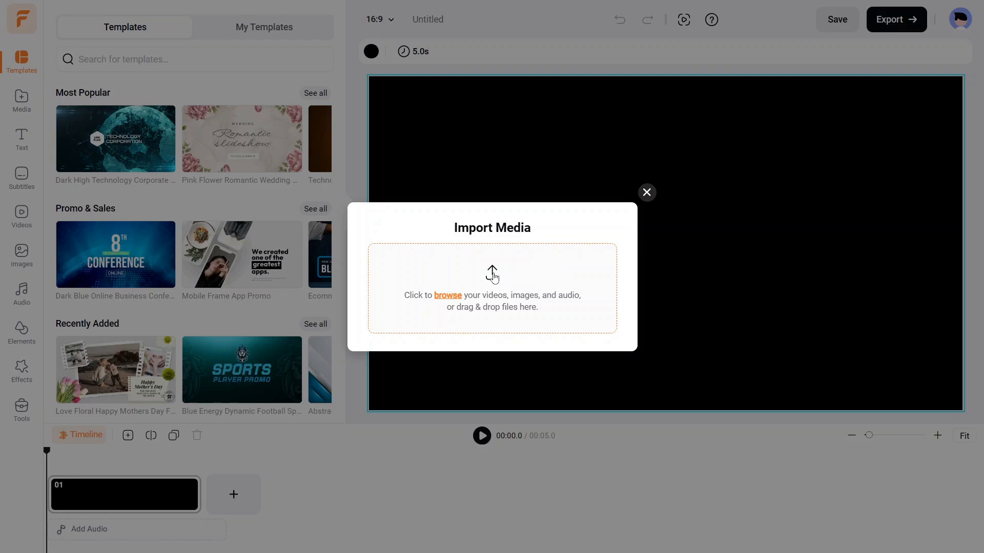
click(453, 295)
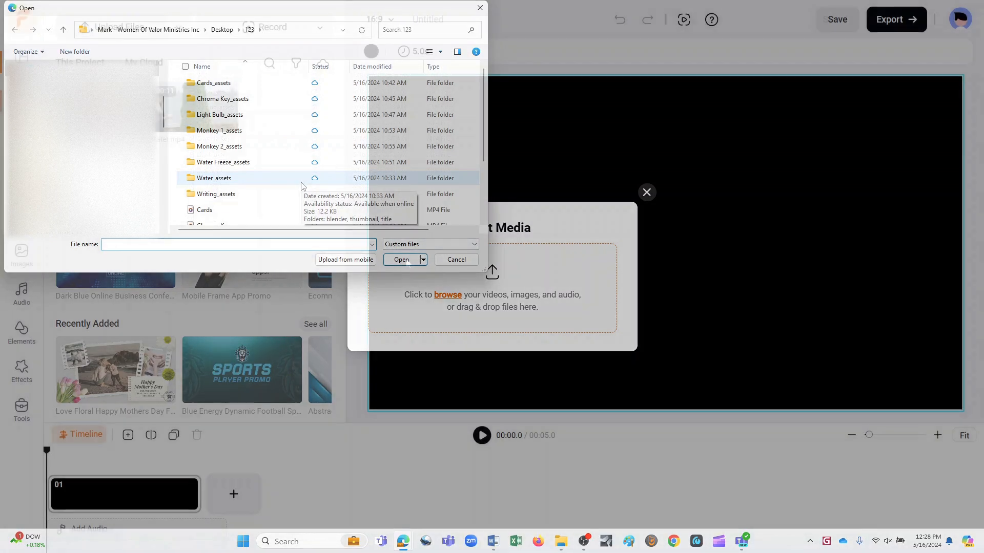
click(405, 259)
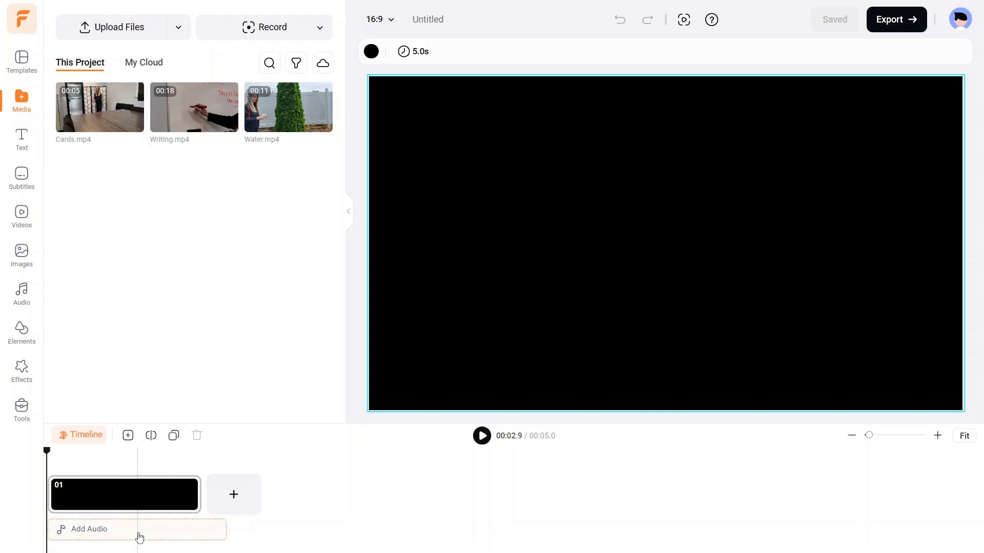
- Put the Water.mp4 clip into the first scene and play it through
mouse_move(285, 125)
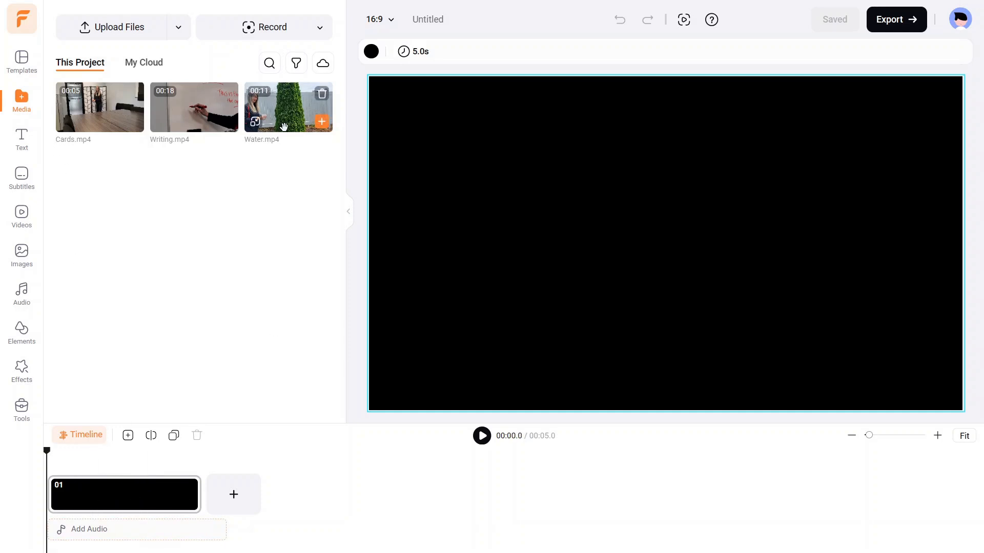
click(322, 123)
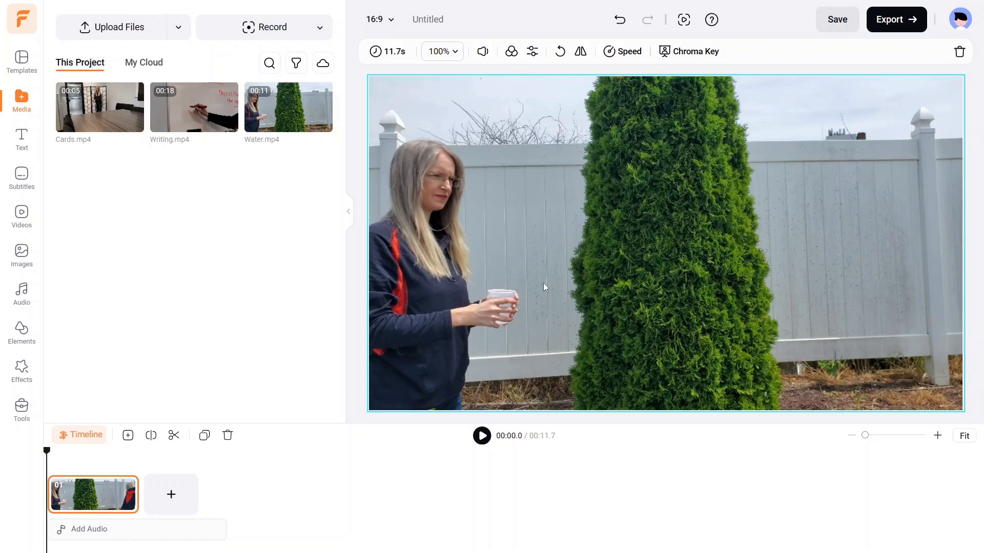
click(482, 442)
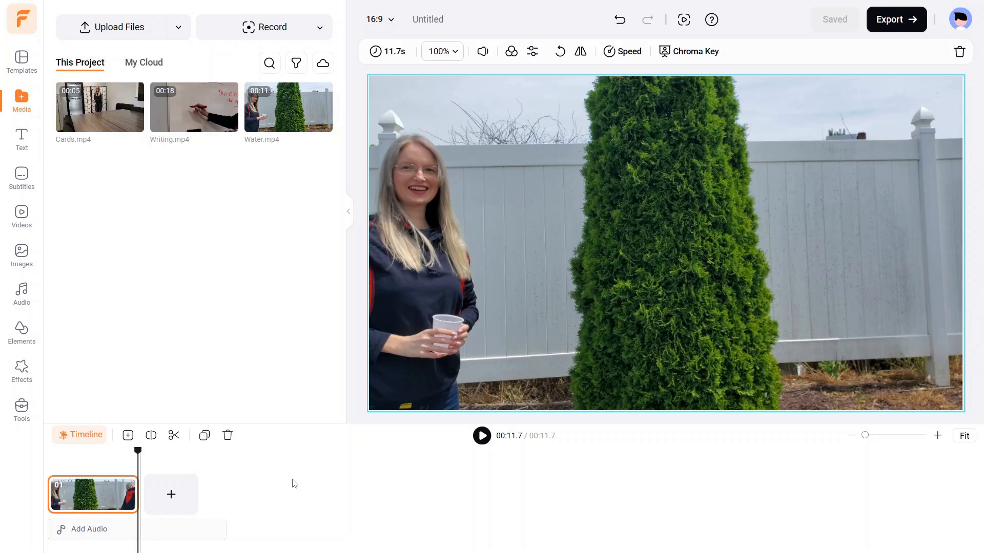
- Reverse the water clip in the first scene and play it back from the start
click(101, 496)
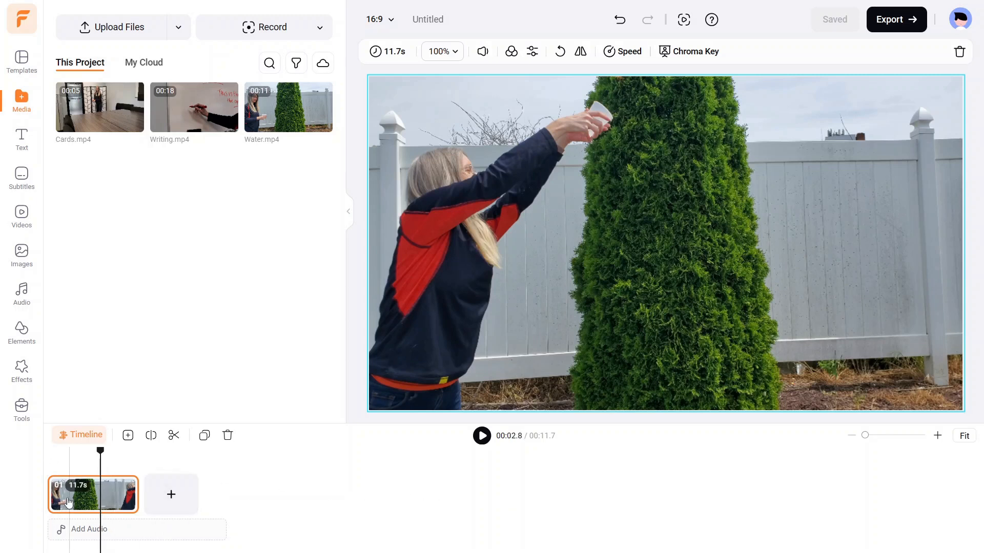
right_click(96, 498)
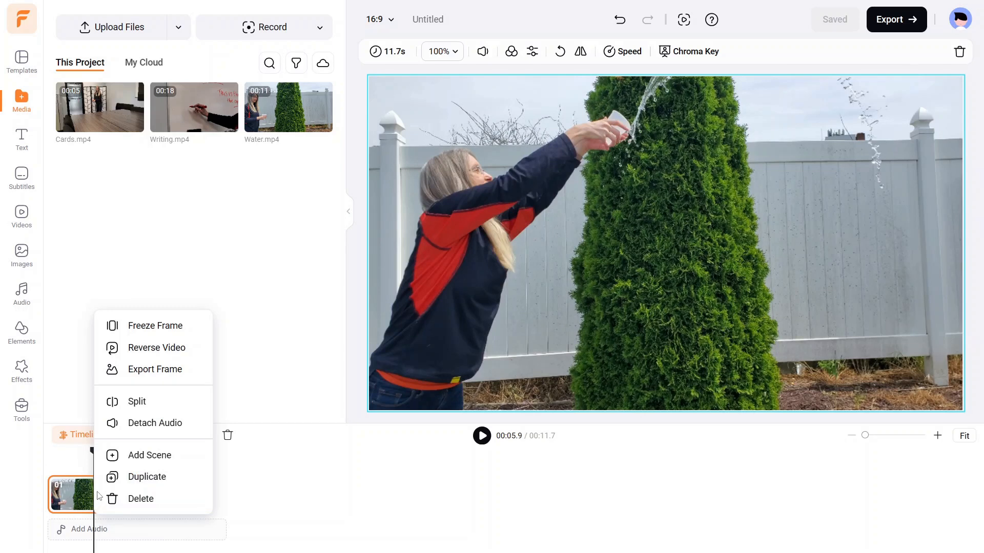
click(152, 351)
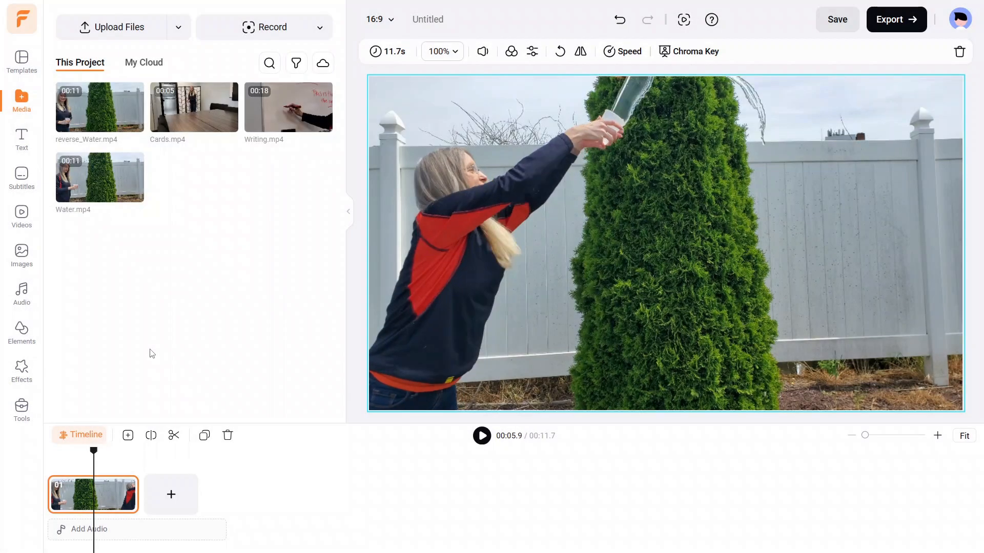
drag(93, 451, 37, 465)
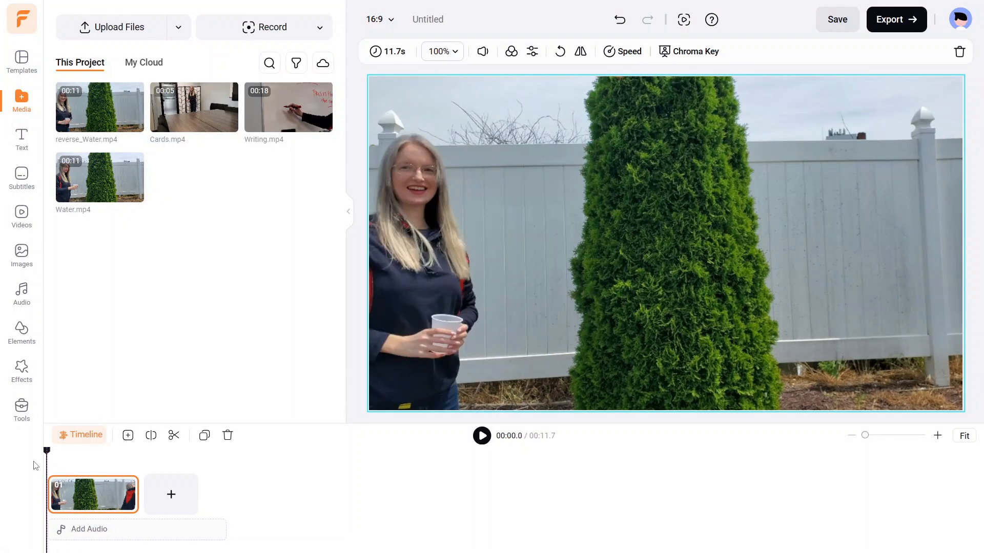
click(481, 436)
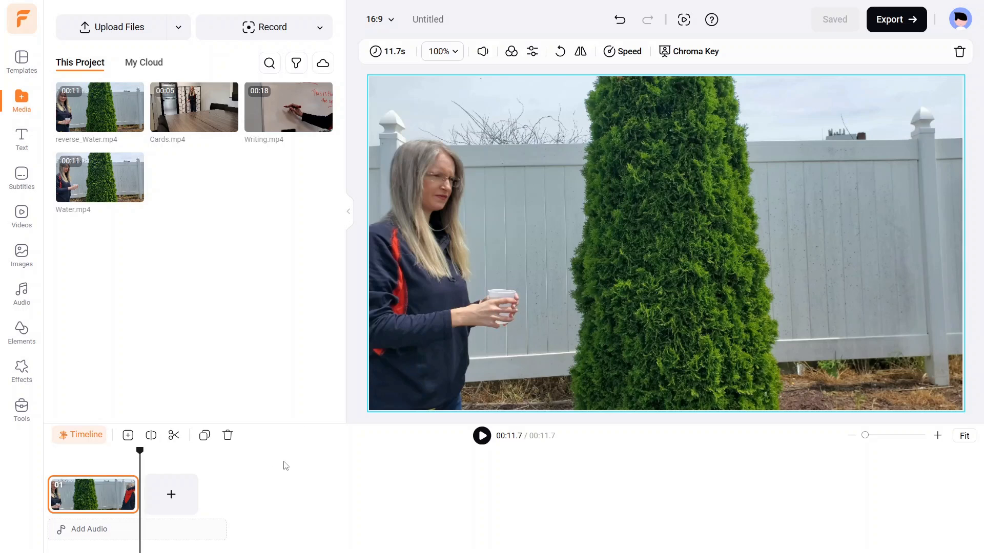
- Add a second scene containing the Writing.mp4 clip and play it through
click(172, 497)
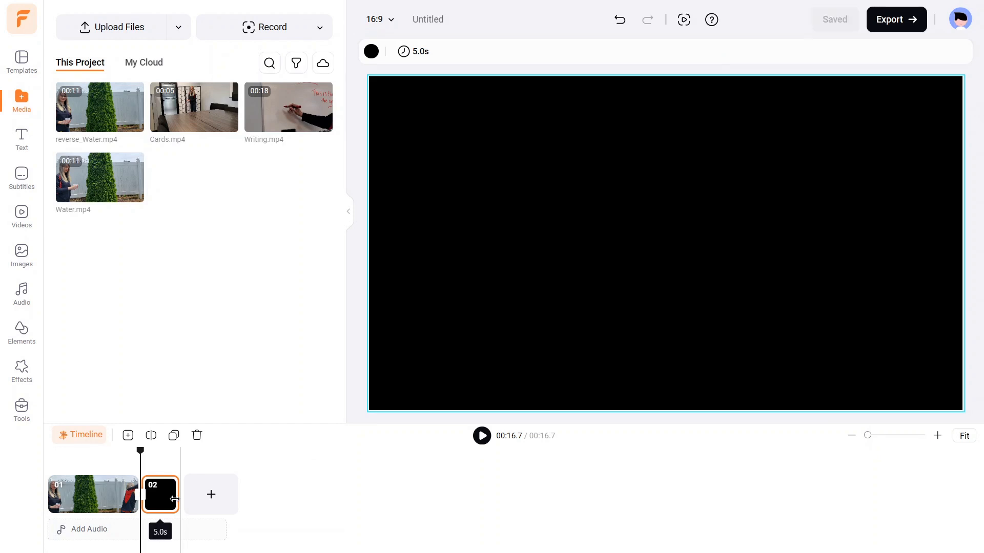
mouse_move(299, 109)
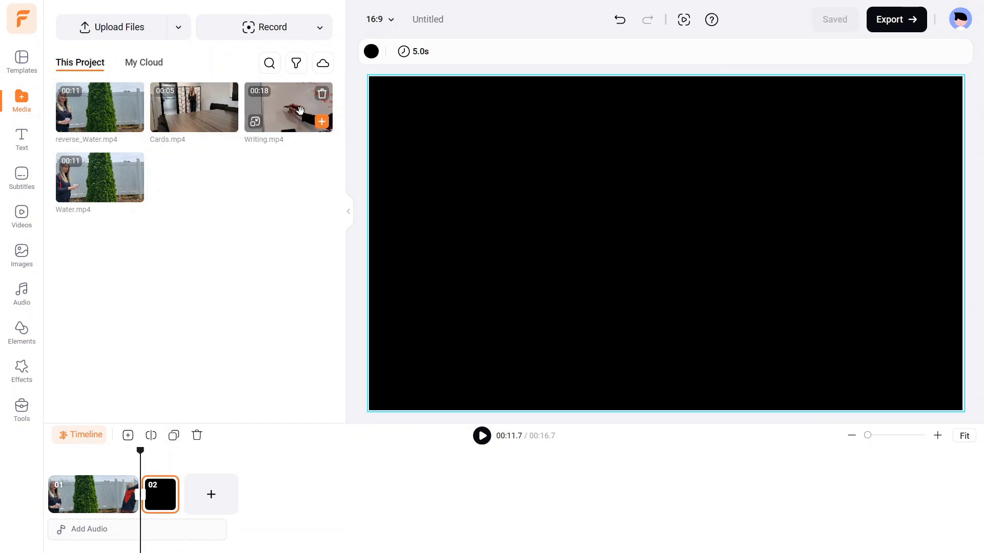
click(322, 123)
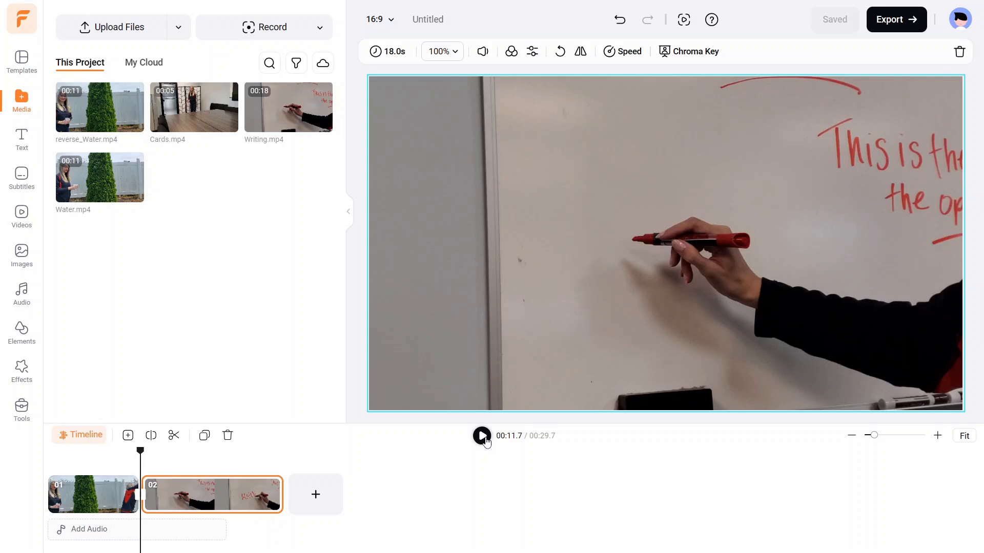
click(482, 436)
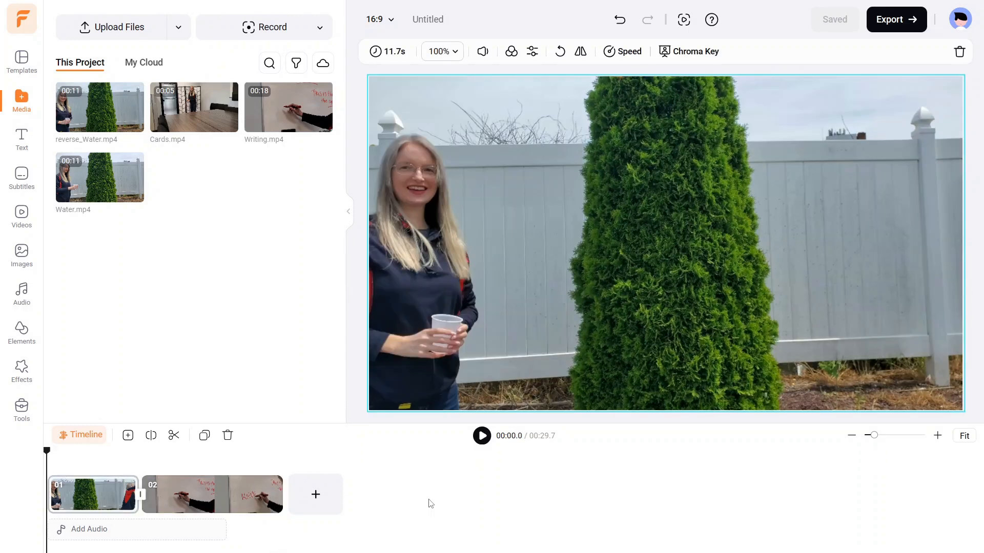
- Reverse the whiteboard writing clip in the second scene and play it from the scene's start
click(214, 506)
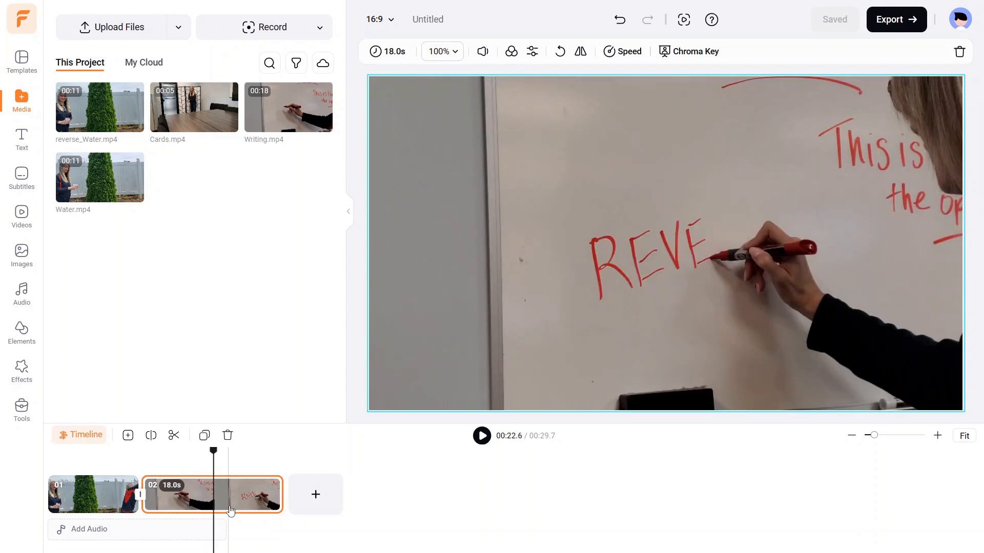
right_click(232, 494)
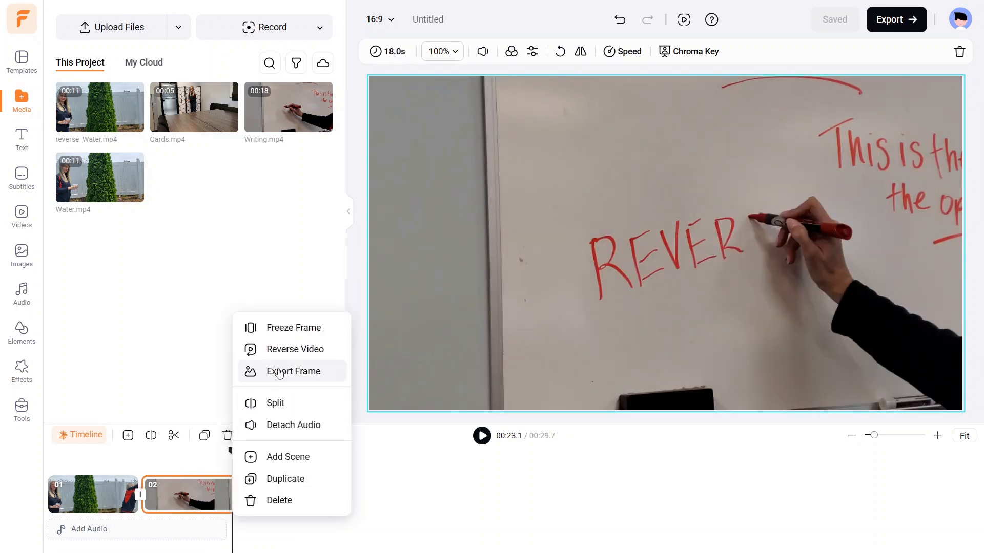
click(290, 353)
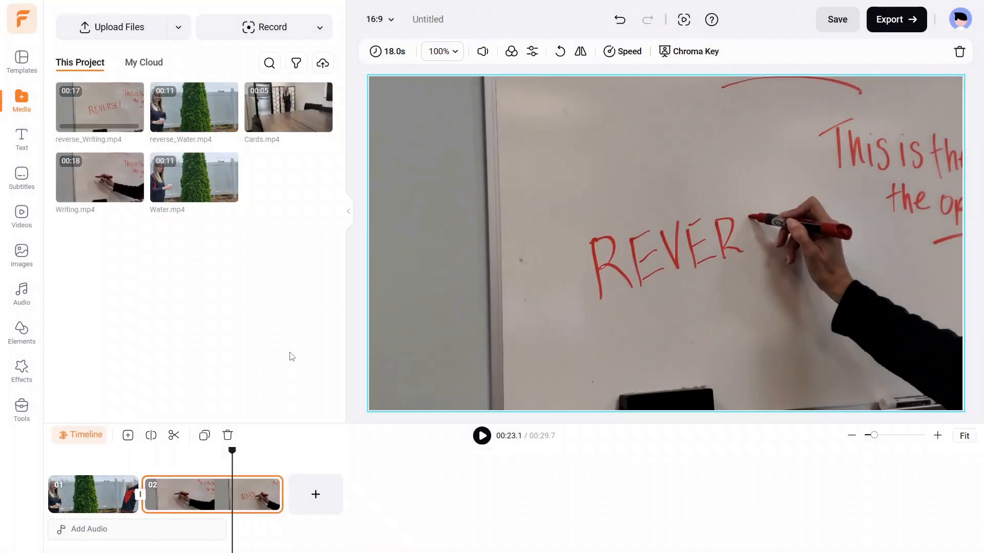
click(141, 453)
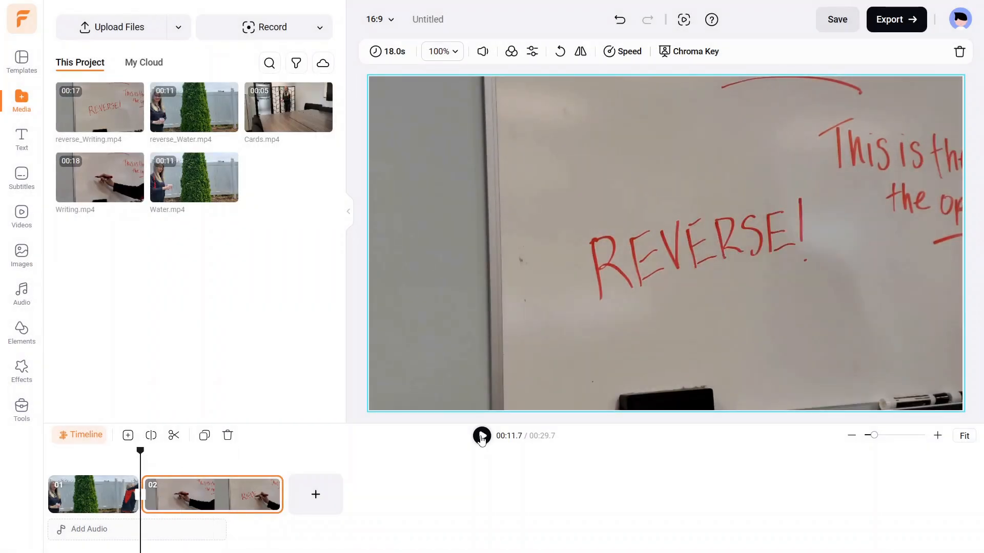
click(481, 436)
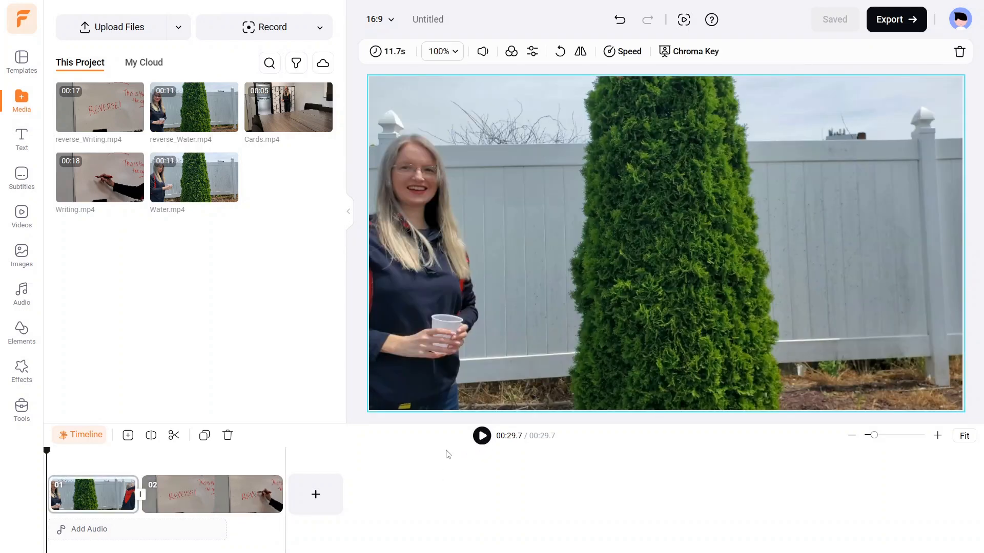
- Add a third scene containing the Cards.mp4 clip and play it through
click(337, 493)
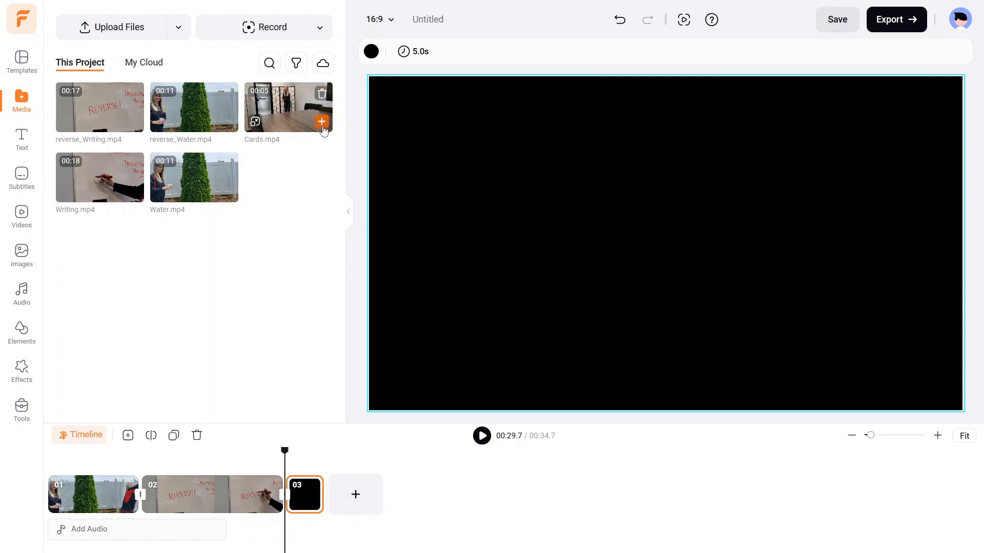
click(322, 124)
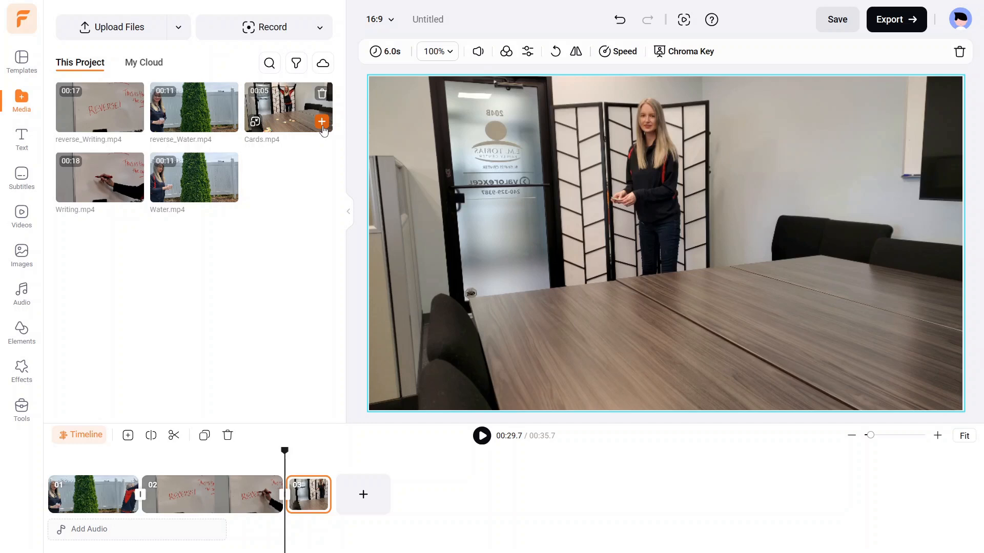
click(483, 438)
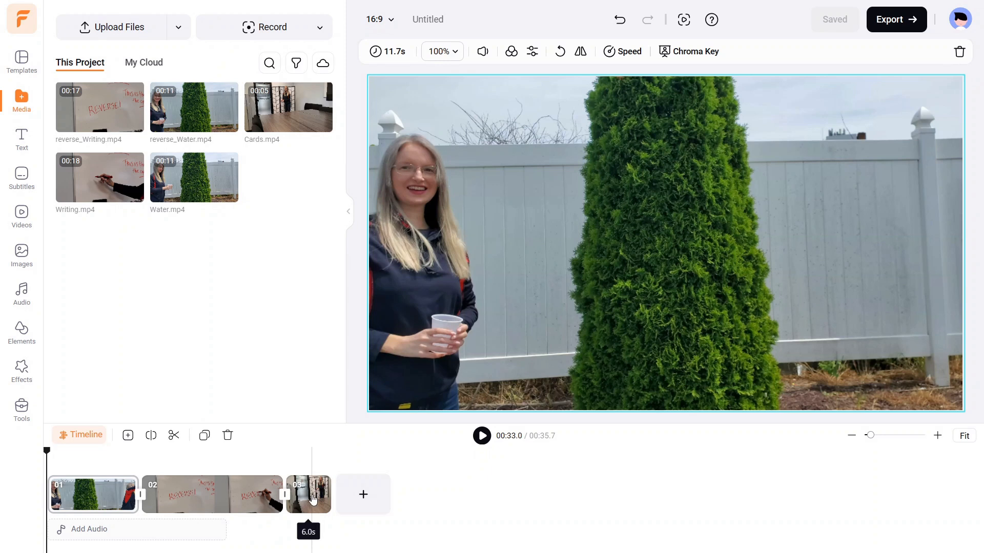
- Reverse the cards clip in the third scene and play it back from the end of the second scene
click(313, 500)
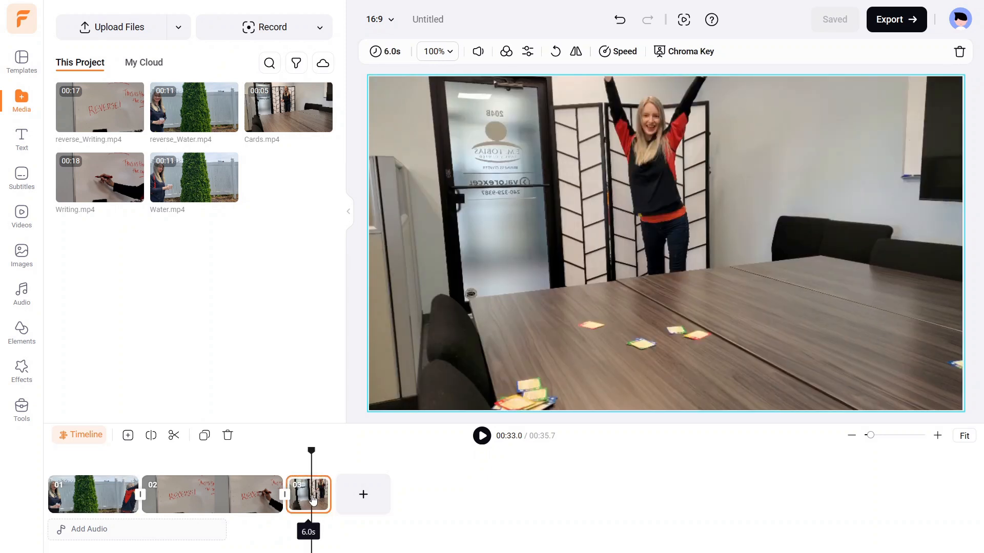
right_click(313, 500)
click(364, 350)
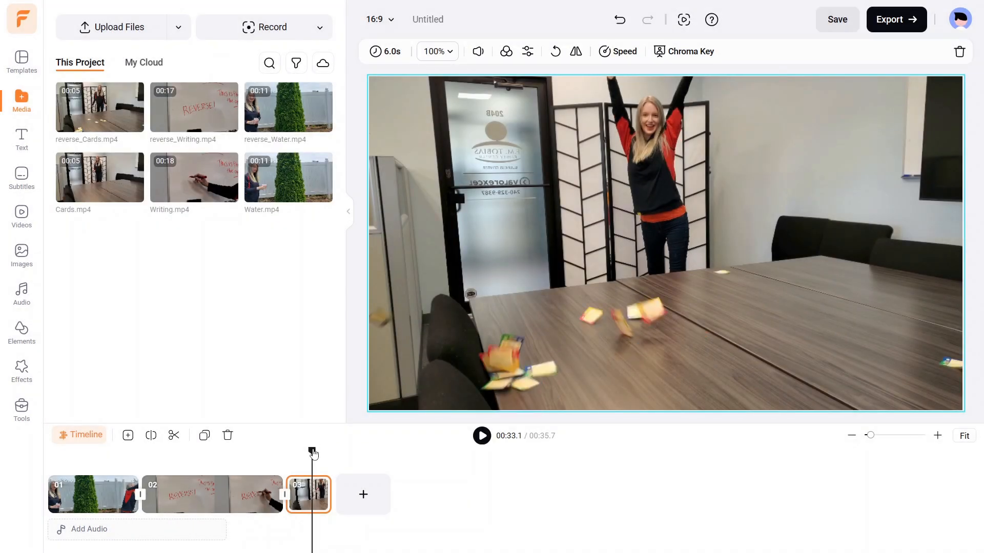
drag(314, 454, 285, 452)
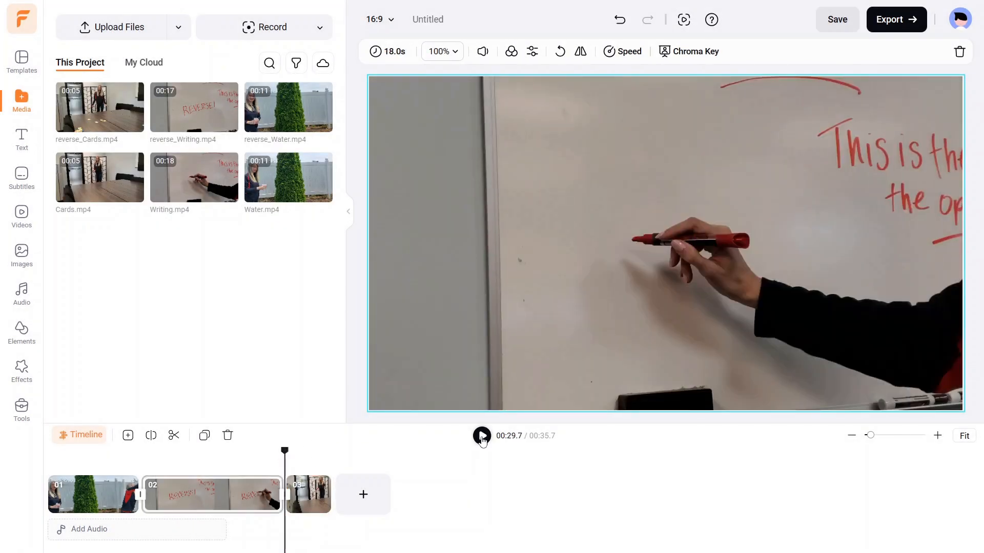
click(478, 439)
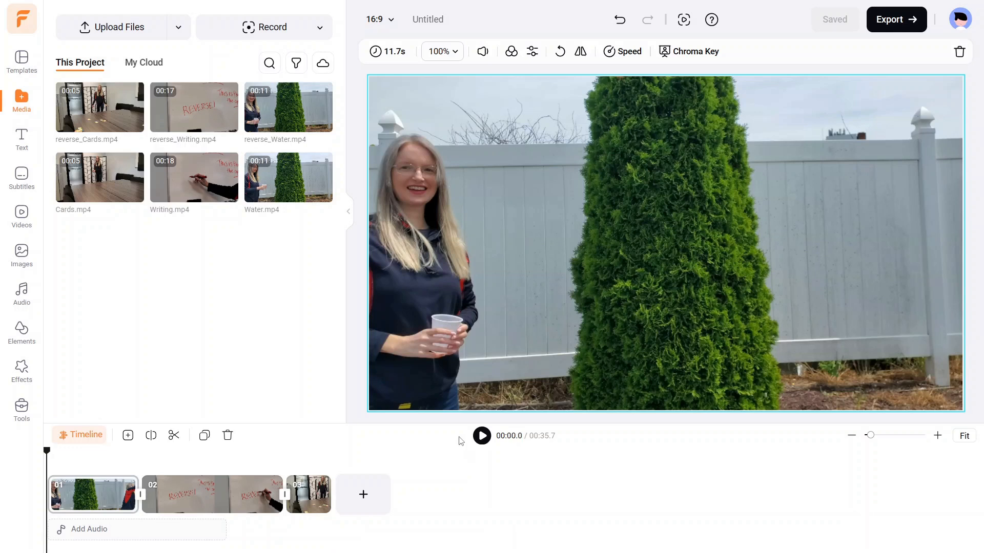
- Rename the project as Reverse
click(436, 19)
text(Reverse)
- Export the project as a video at 4K resolution and play the exported result
click(876, 32)
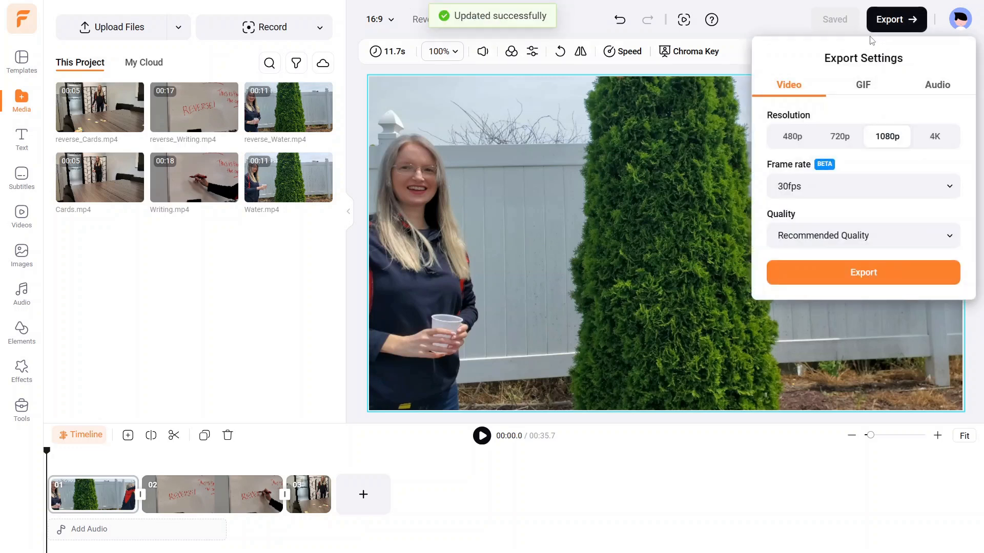
click(929, 148)
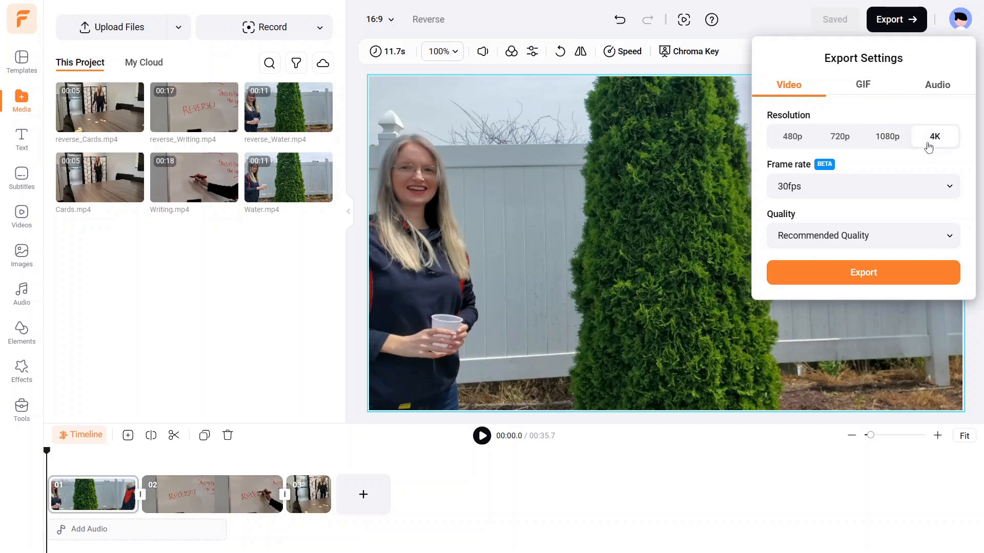
click(949, 188)
click(858, 244)
click(874, 281)
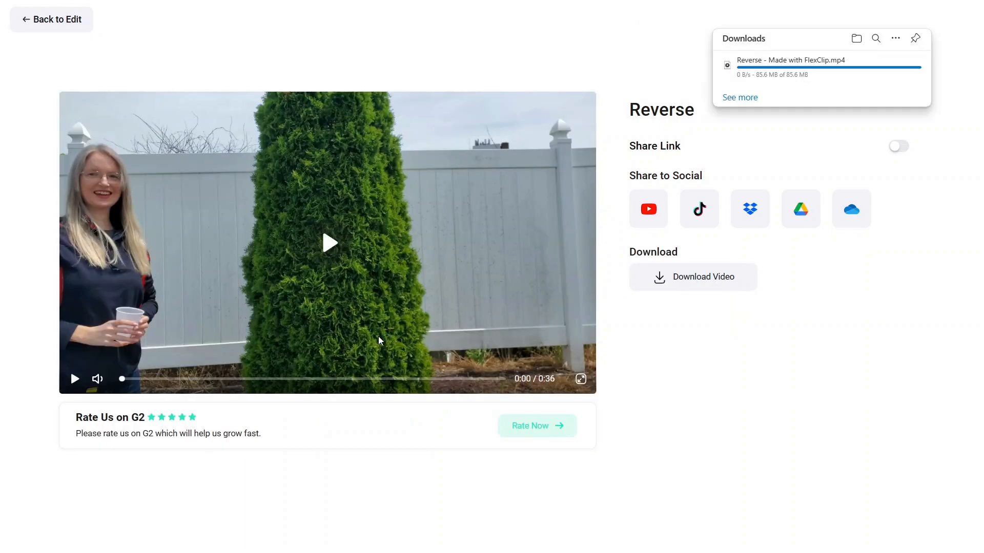
click(74, 378)
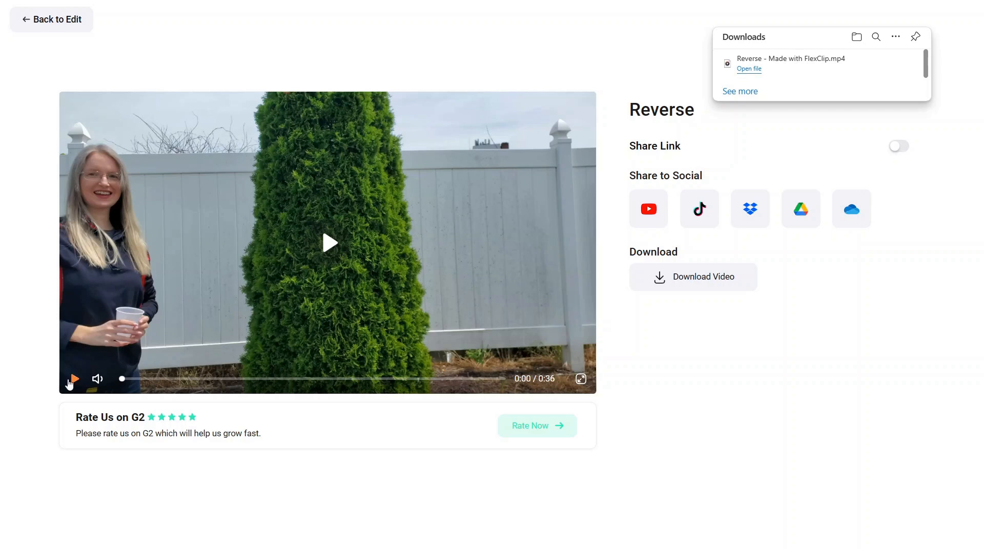